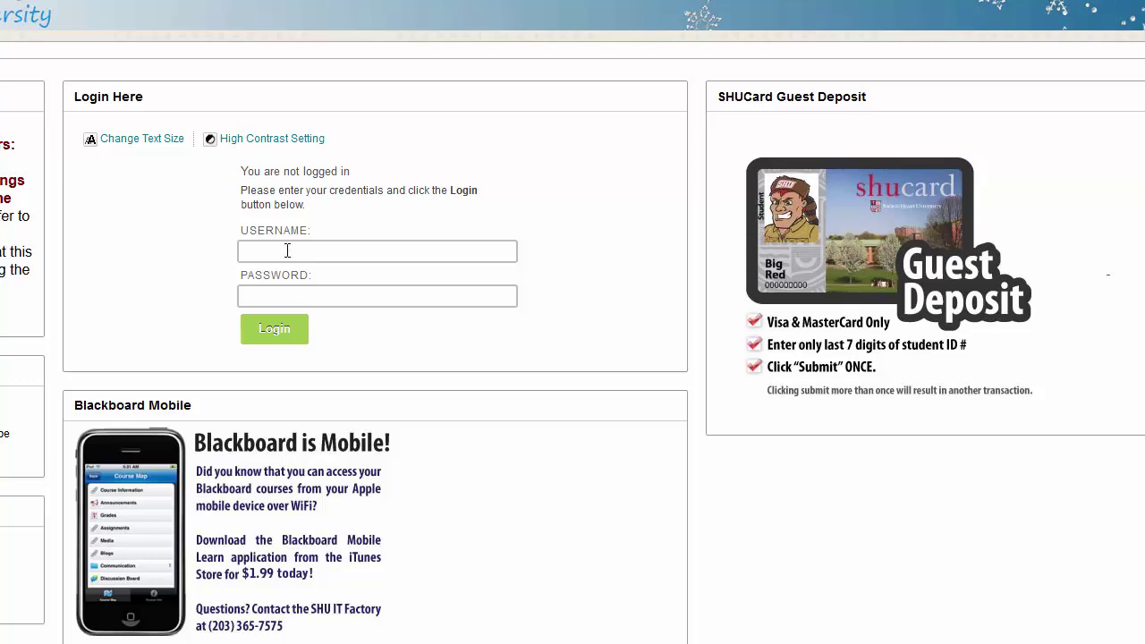
Step: Log in using the saved account username and the account password
click(256, 254)
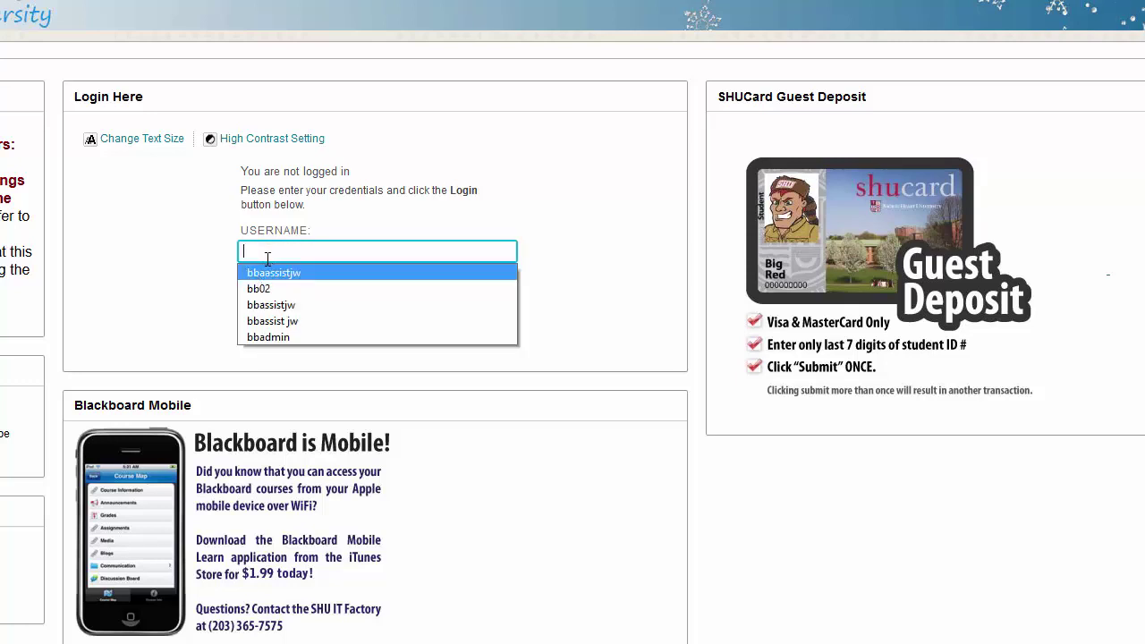
click(273, 305)
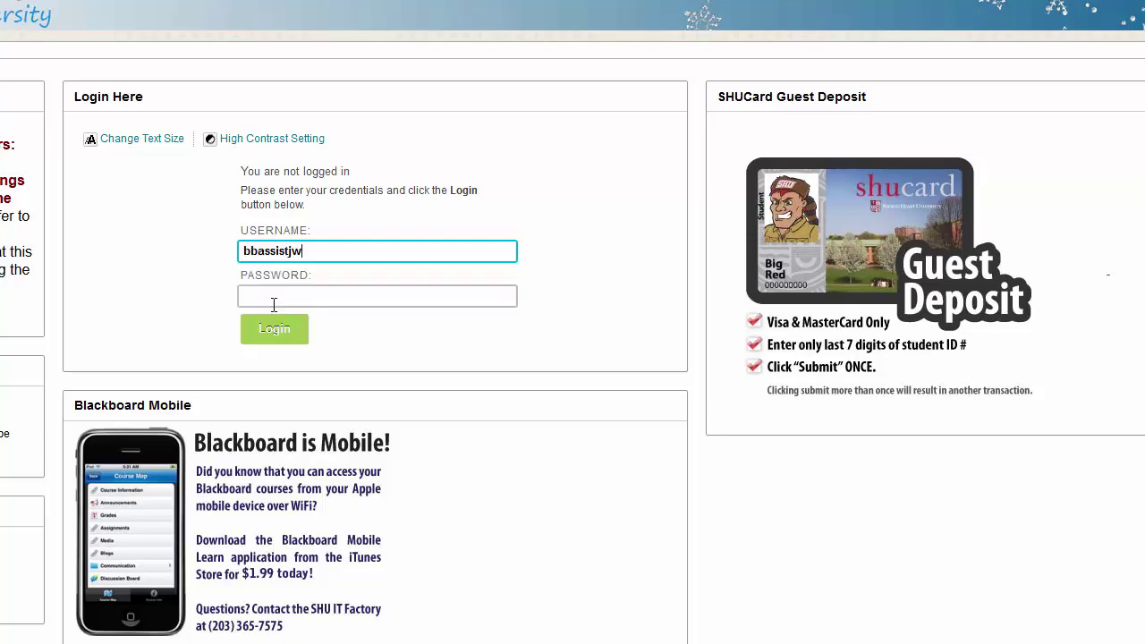
click(274, 328)
click(262, 311)
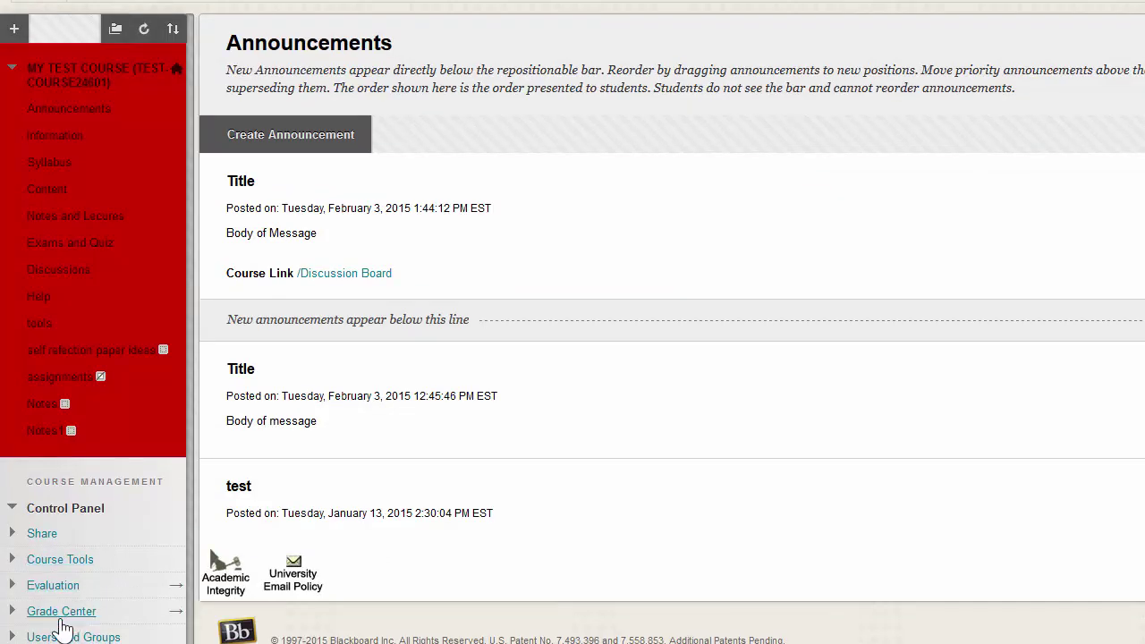
Step: Open the Full Grade Center of the test course
click(60, 614)
scroll(45, 622, down, 1)
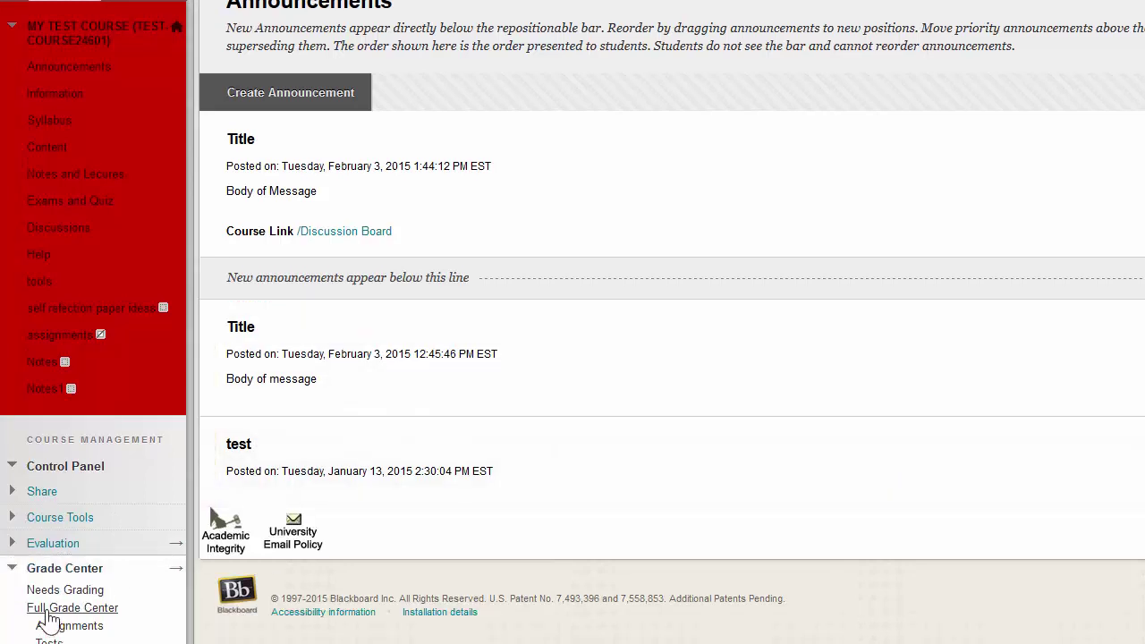
click(46, 608)
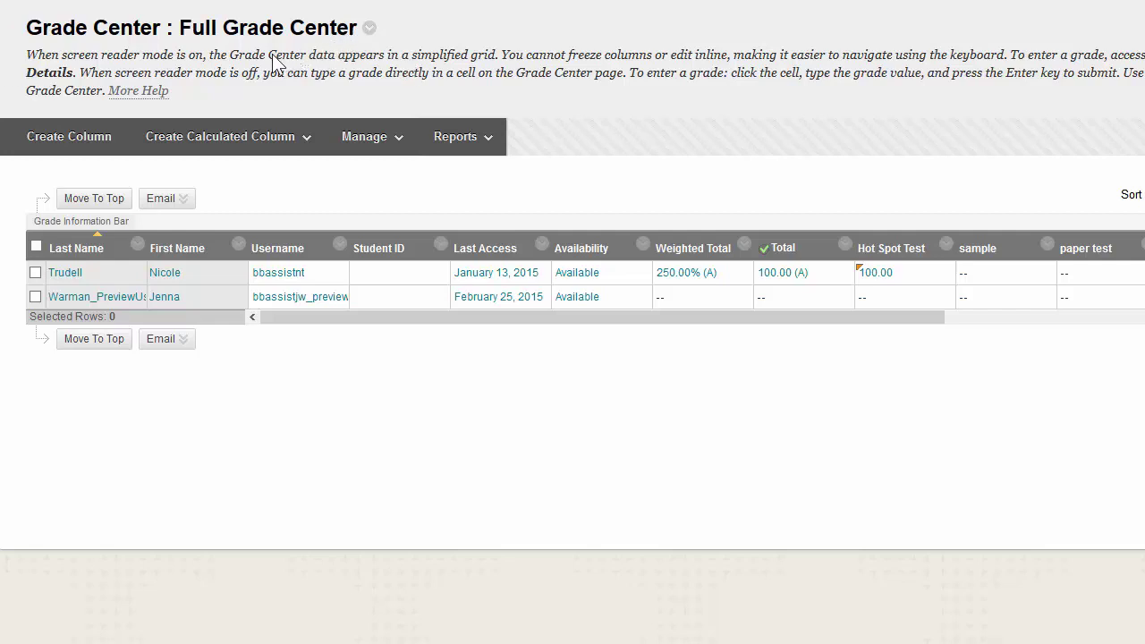
Step: Start a new calculated column of the weighted type and name it Weighted Total
click(246, 138)
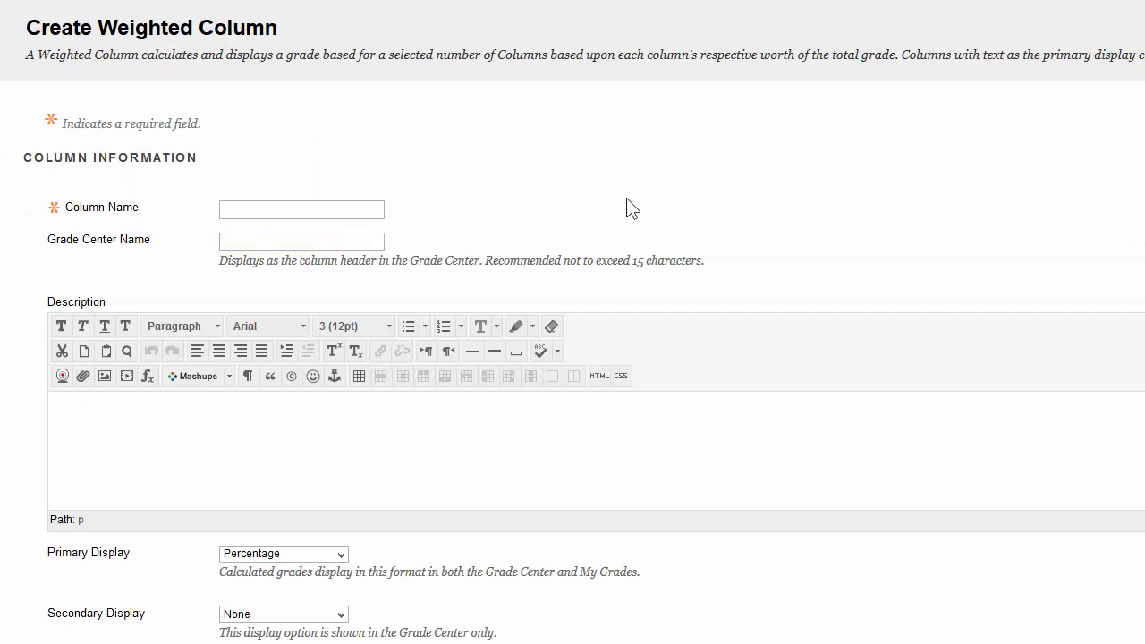
text(Weighted Total)
Step: Include the Exam 2 column in the weighted grade with a weight of 20%
scroll(636, 204, down, 1)
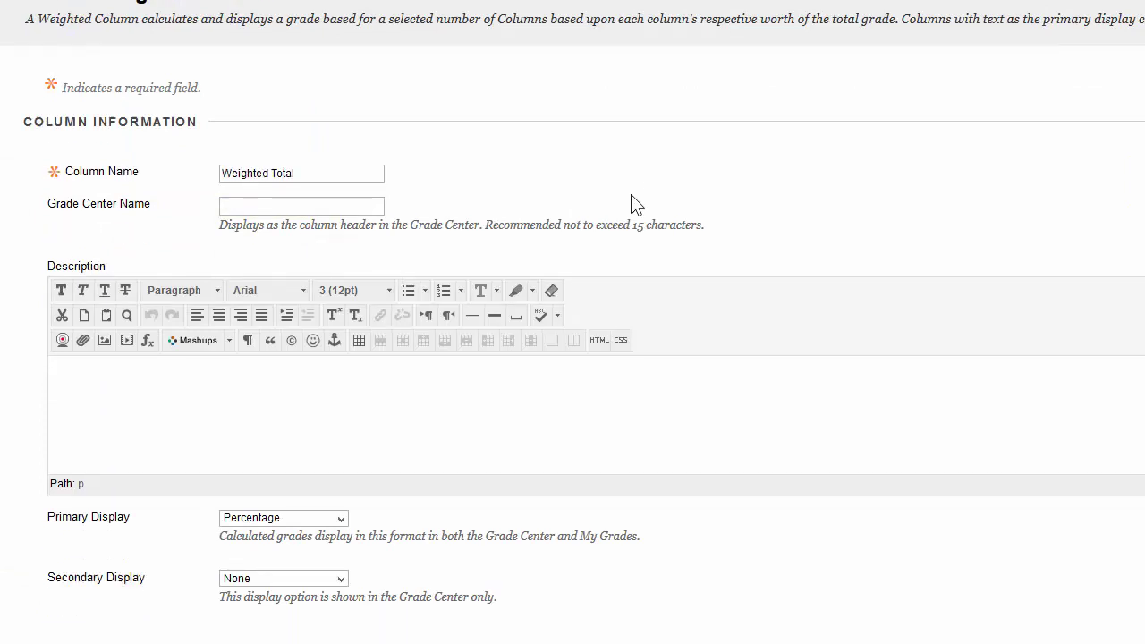
scroll(634, 203, down, 4)
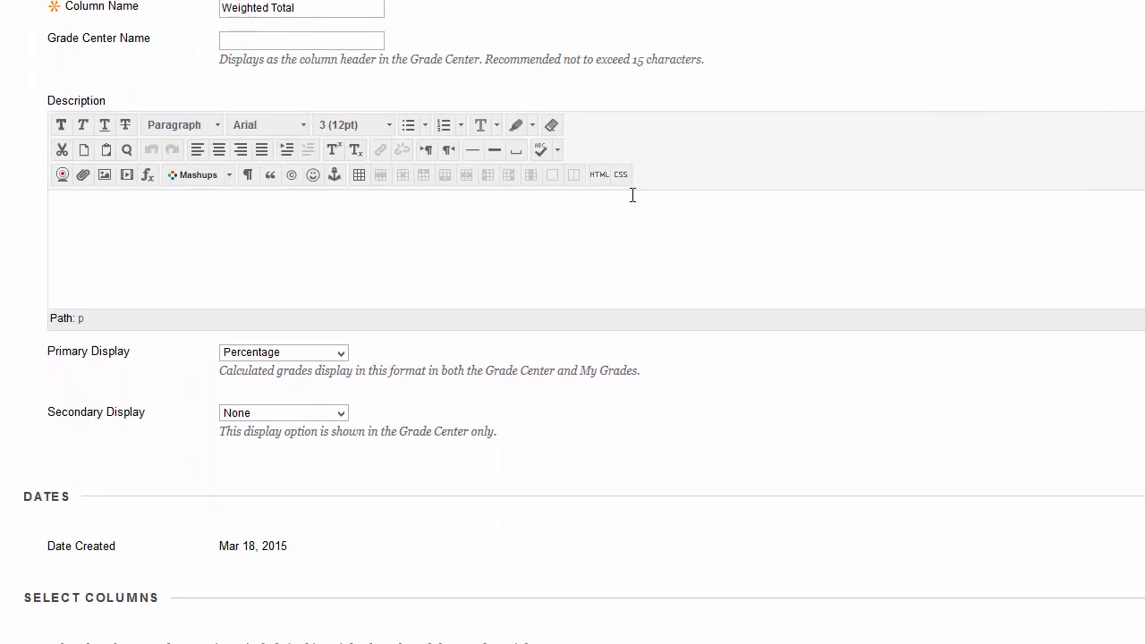
scroll(633, 195, down, 6)
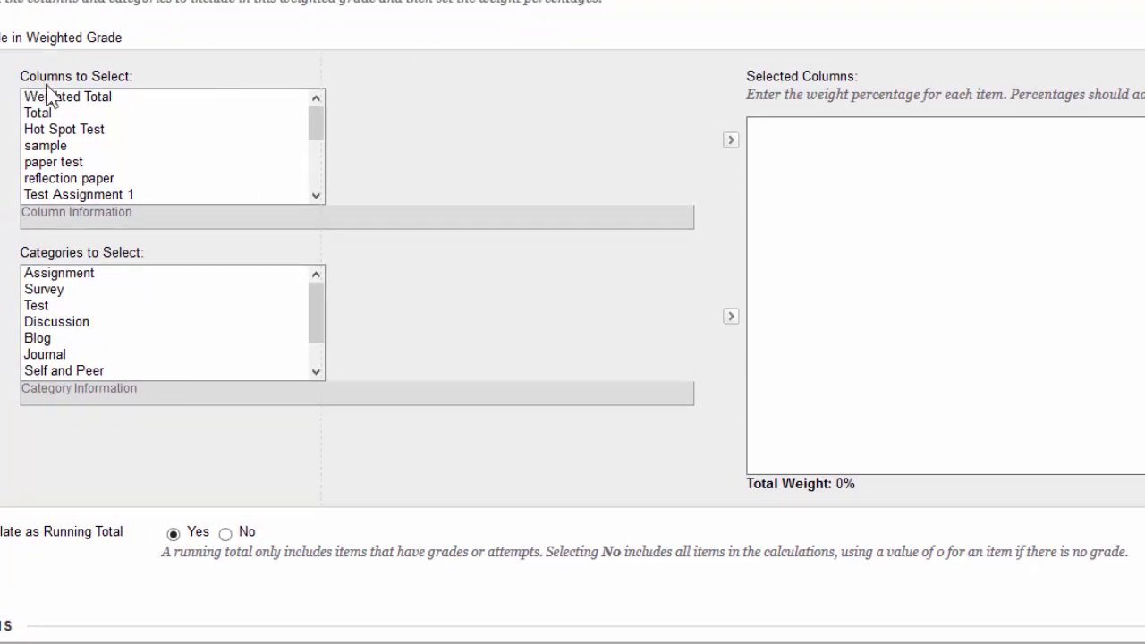
click(316, 195)
click(67, 147)
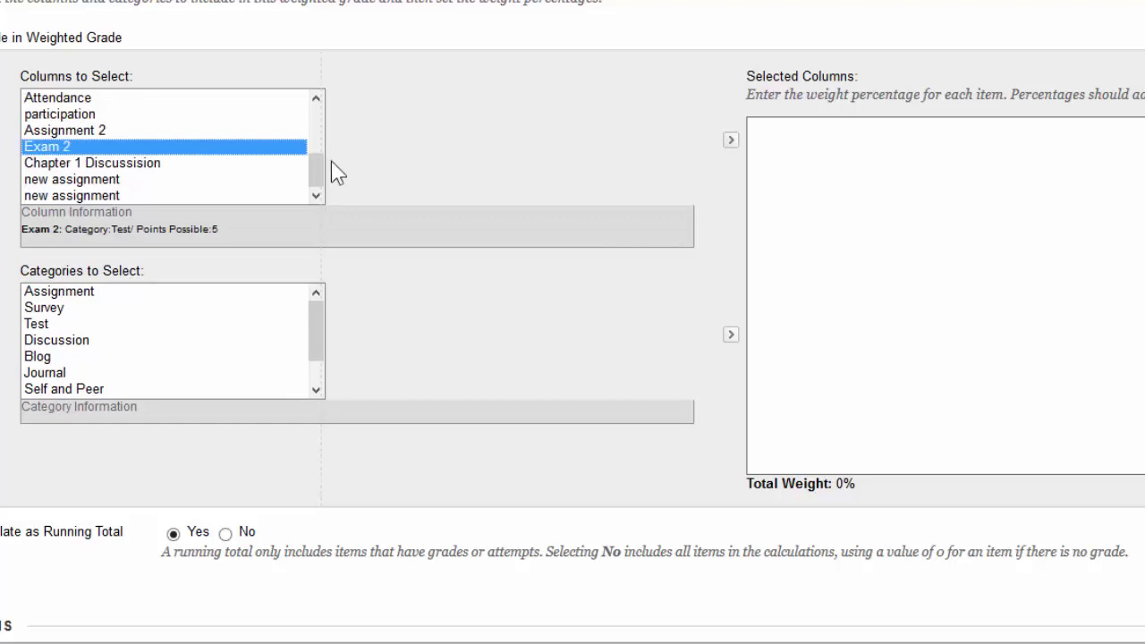
click(731, 142)
click(799, 143)
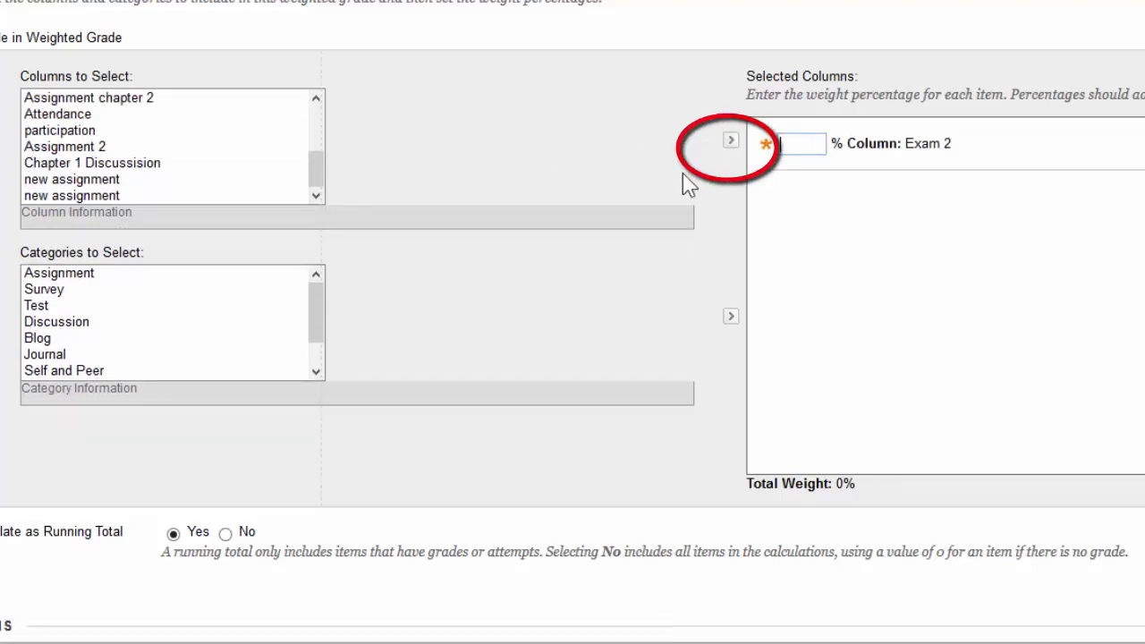
text(20)
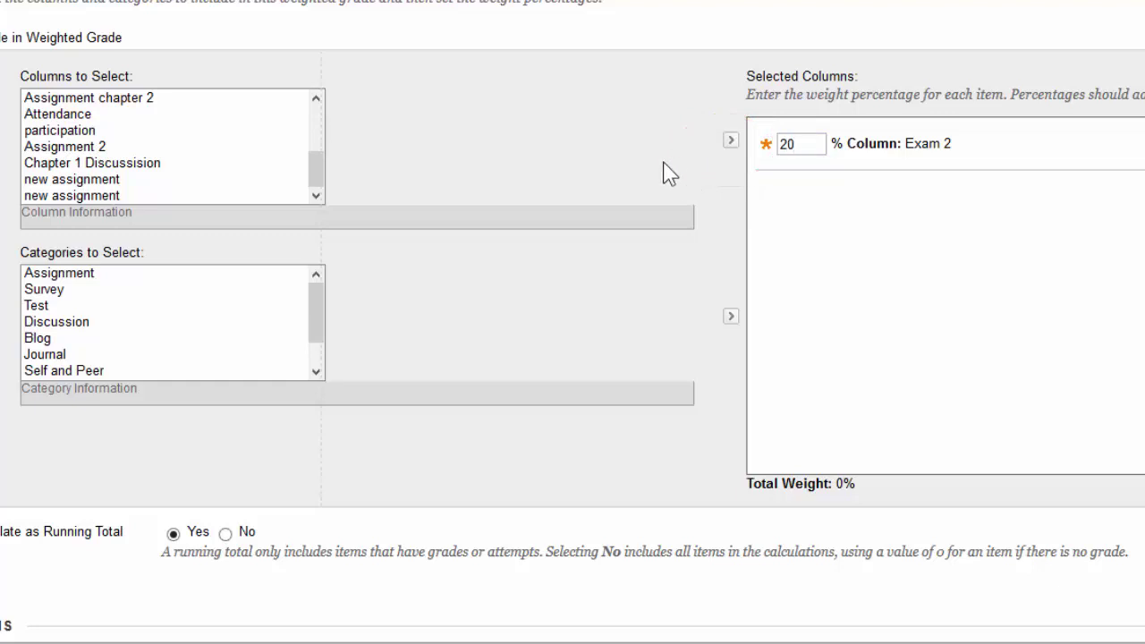
click(662, 174)
Step: Include the Discussion category in the weighted grade at 80% and drop its 2 lowest grades
mouse_move(71, 326)
mouse_down()
mouse_move(72, 341)
mouse_move(72, 324)
mouse_up()
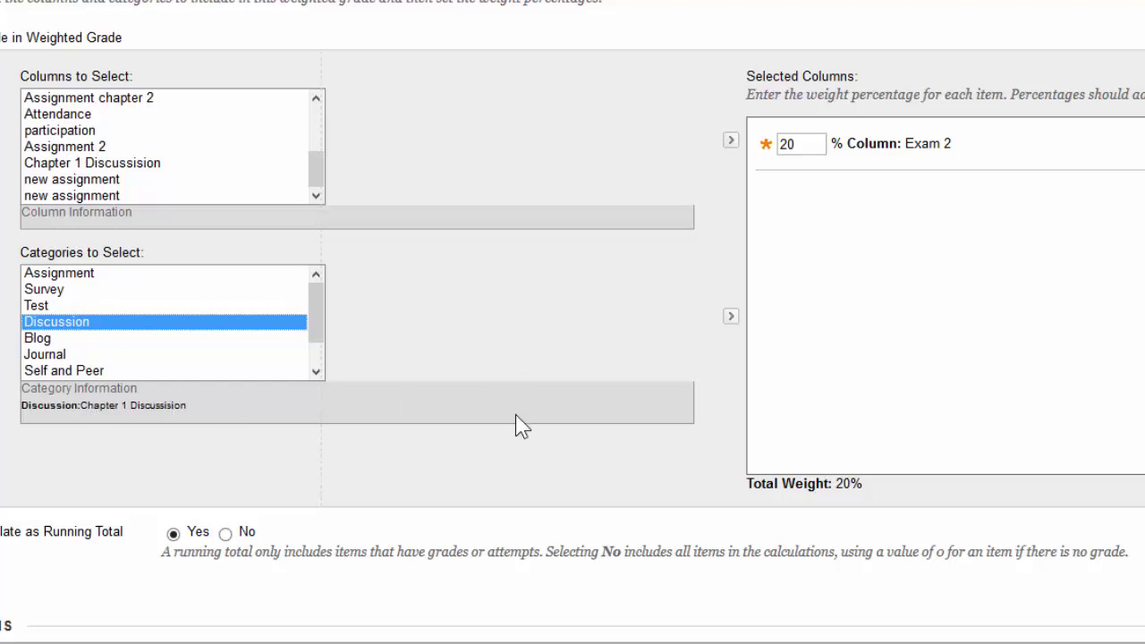
click(733, 319)
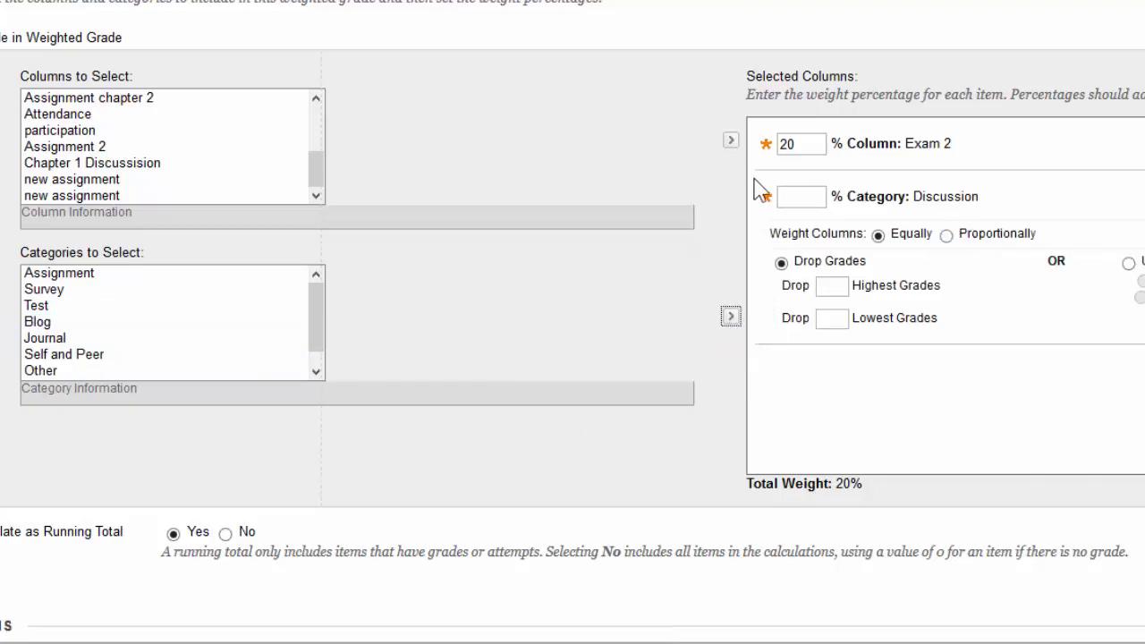
click(810, 197)
text(80)
click(1022, 202)
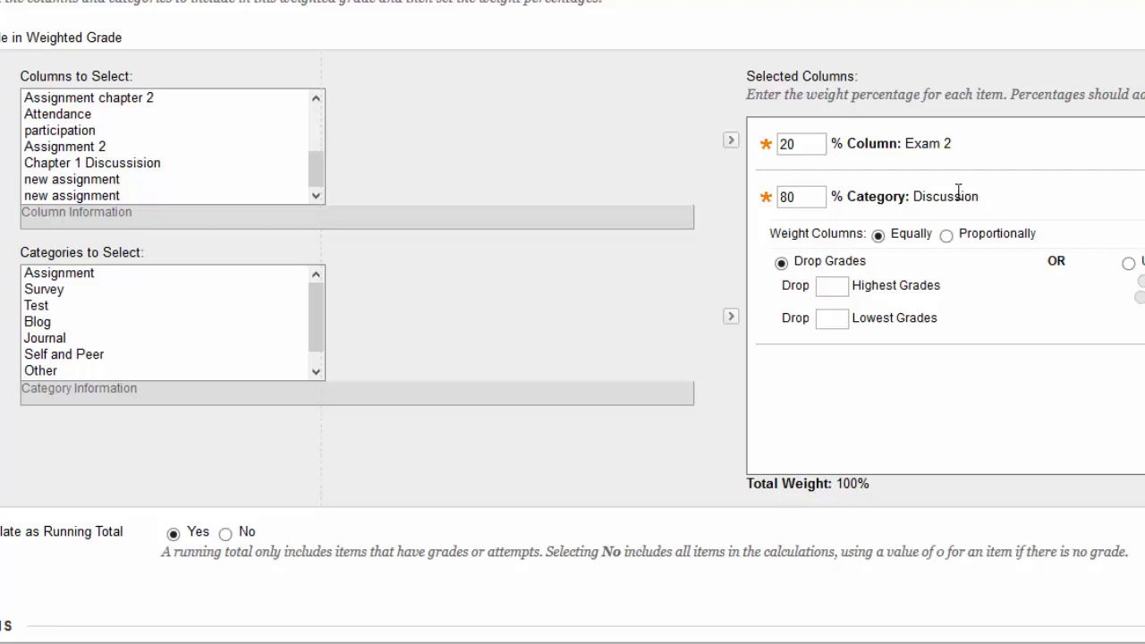
click(834, 319)
text(2)
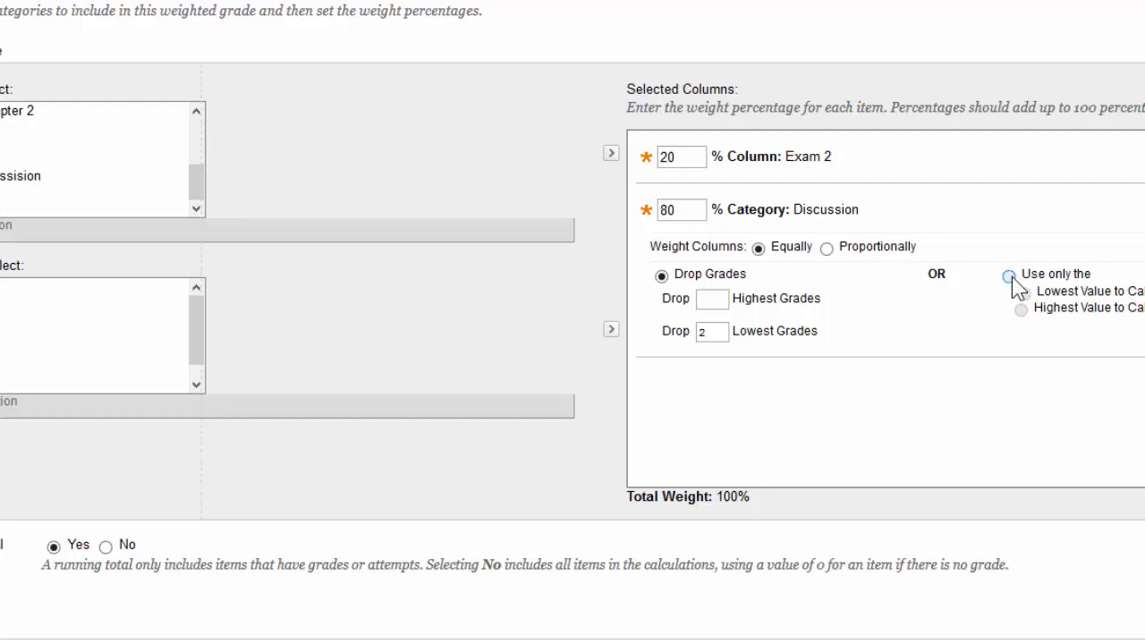
Step: Try using only the highest value to calculate the Discussion category and a category weight of 70%
click(1009, 277)
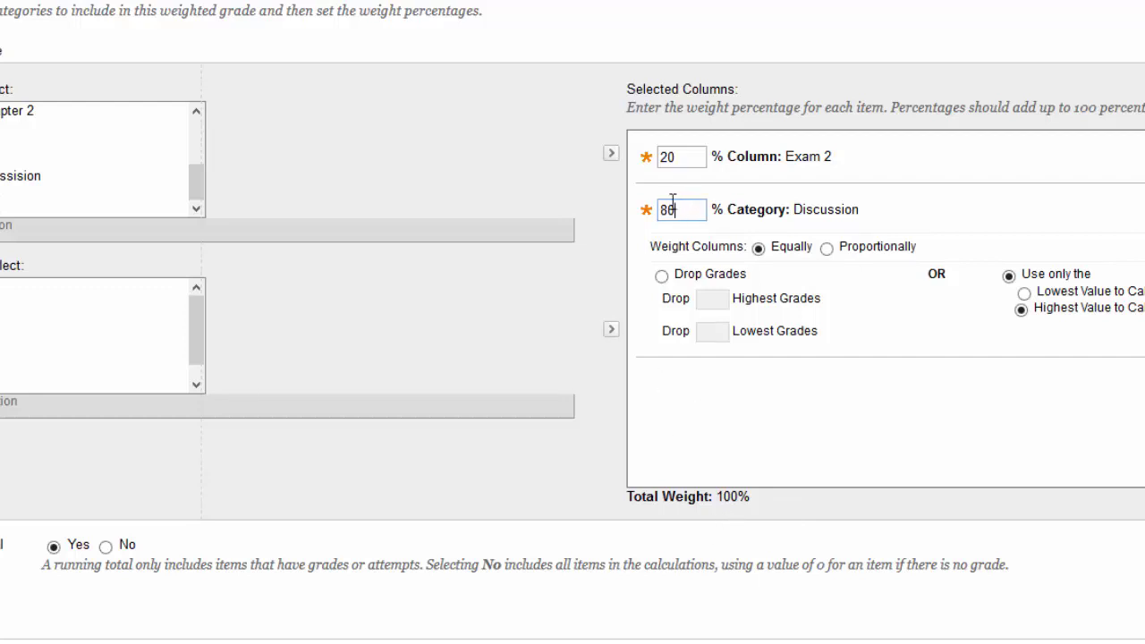
double_click(663, 209)
text(70)
click(836, 455)
drag(660, 209, 821, 217)
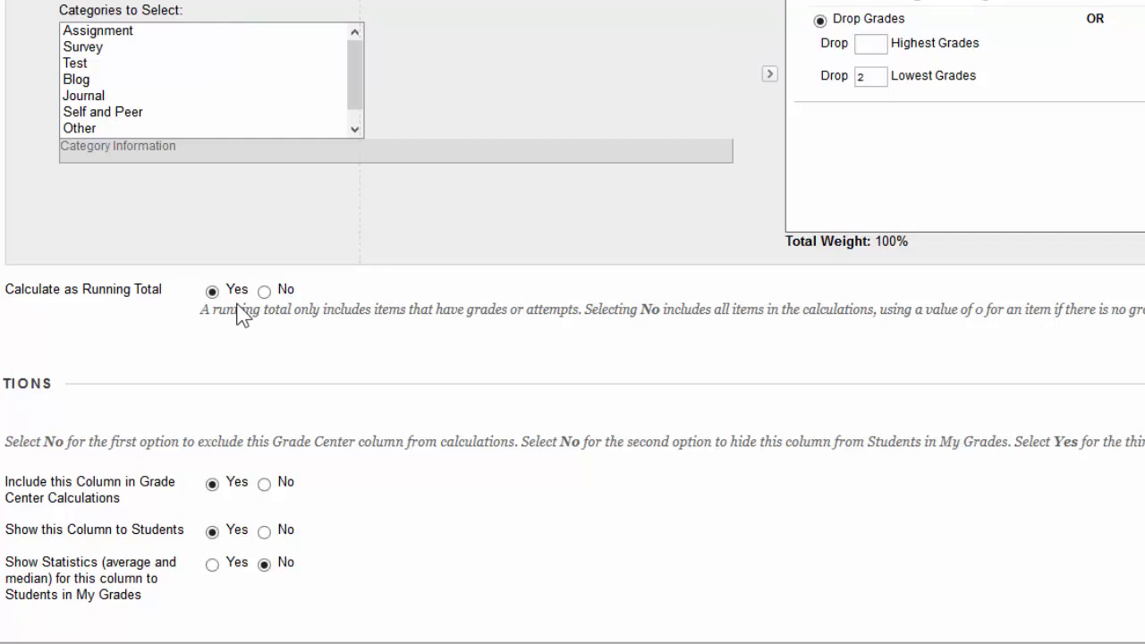
Step: Submit the weighted column and bring the last columns of the grade grid into view to check it
scroll(376, 363, down, 2)
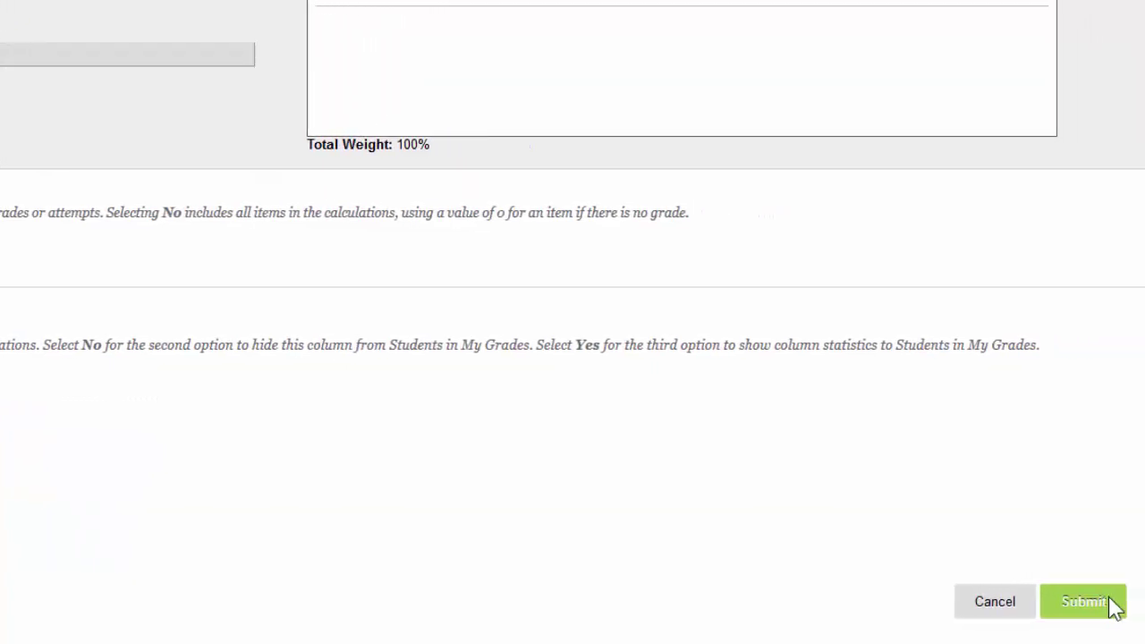
click(1114, 605)
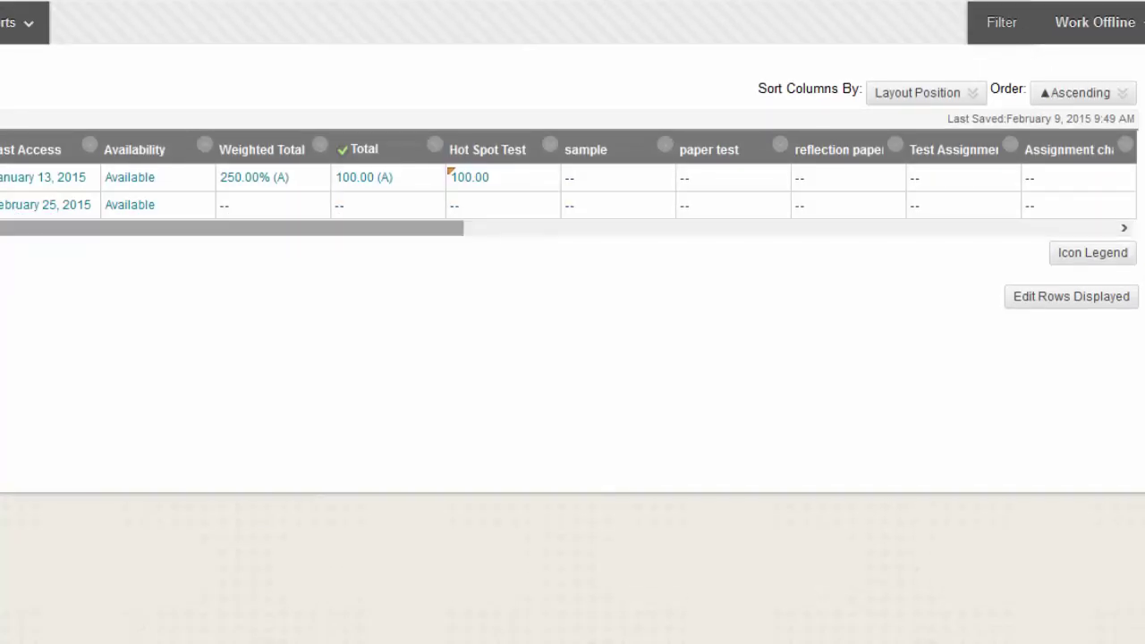
drag(54, 229, 1000, 214)
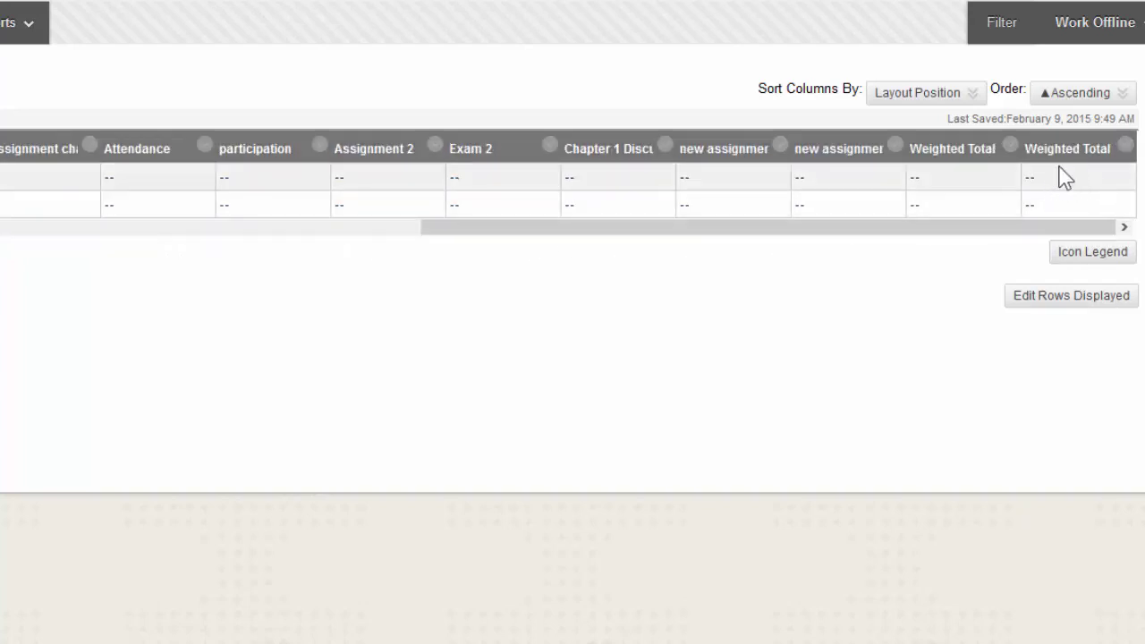